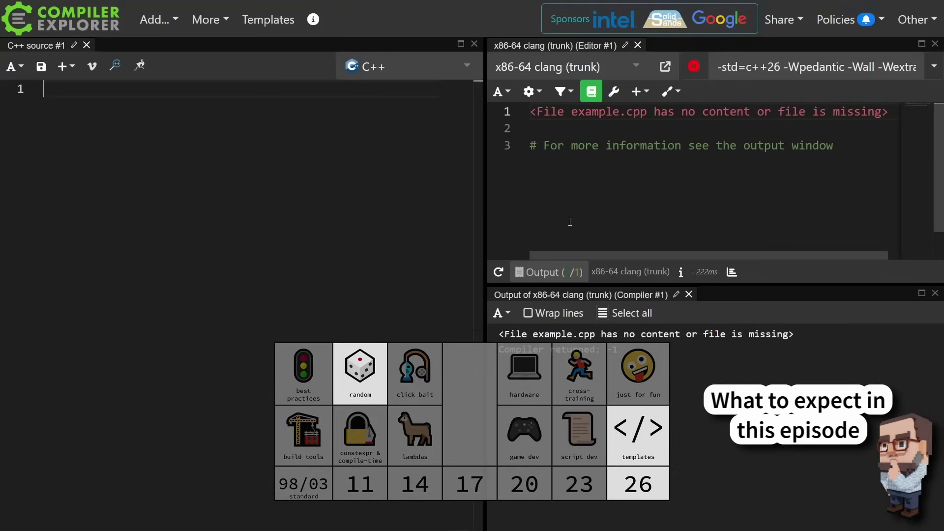
text(tem)
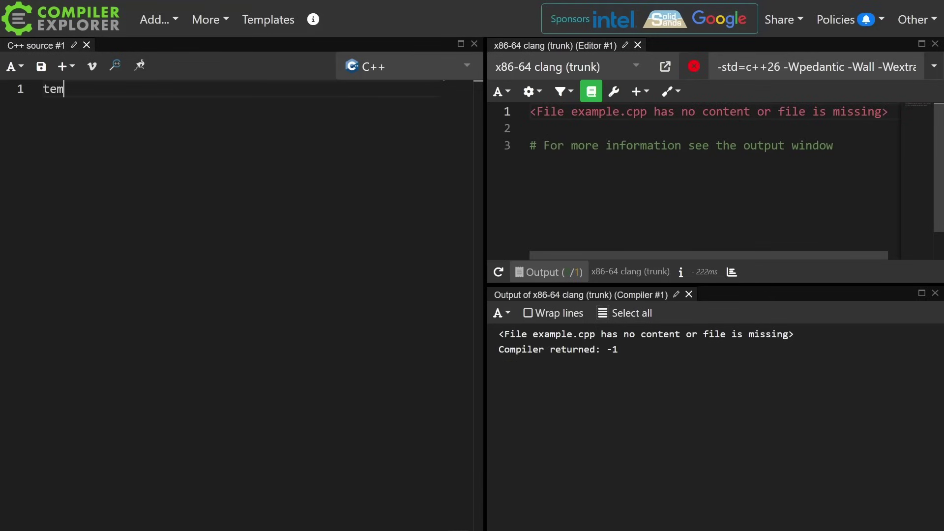
text(plate<typename ... T)
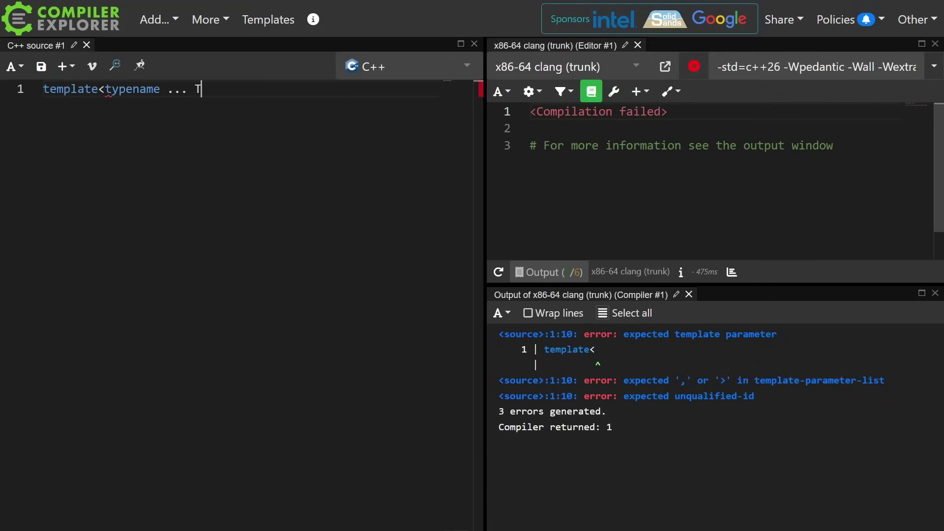
text(>)
Step: Write template<typename ... Param> void func(Param ... param) with a 'do something with param3' comment
key(Return)
text(void func(T ... t) {)
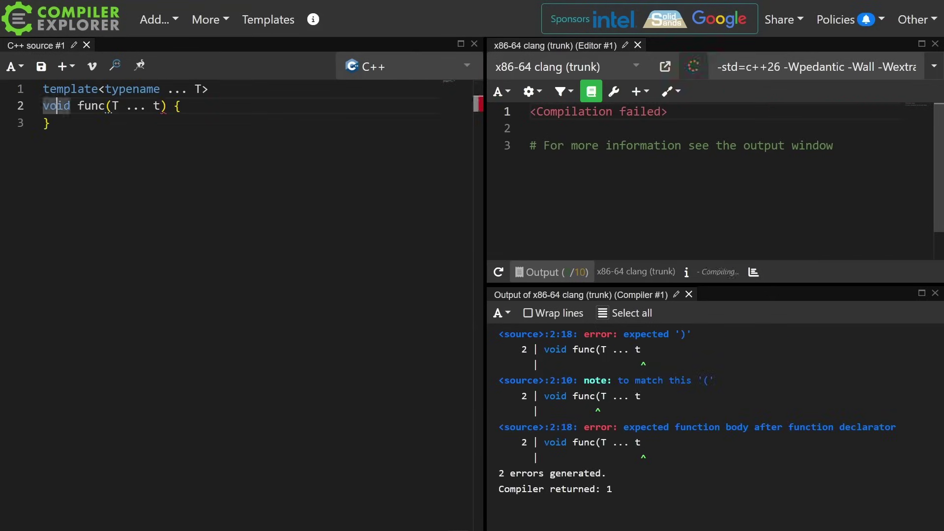
double_click(155, 106)
text(param)
double_click(115, 105)
text(Param)
double_click(201, 89)
text(Param)
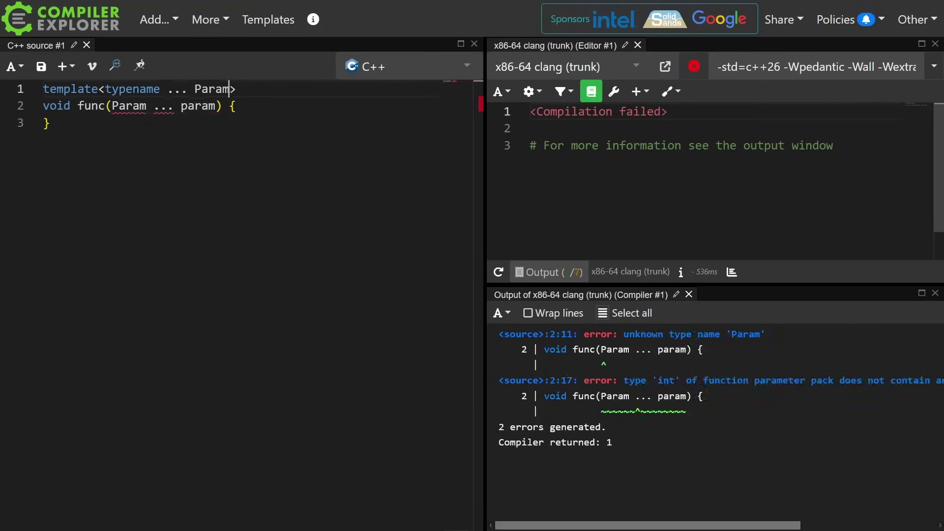
key(Down)
key(End)
key(Return)
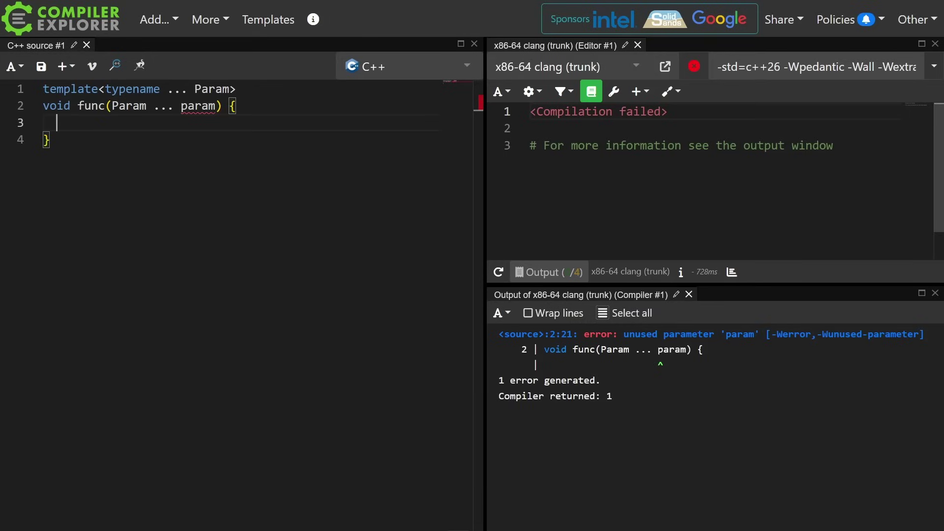
text(// )
text(do something with param 3)
key(Return)
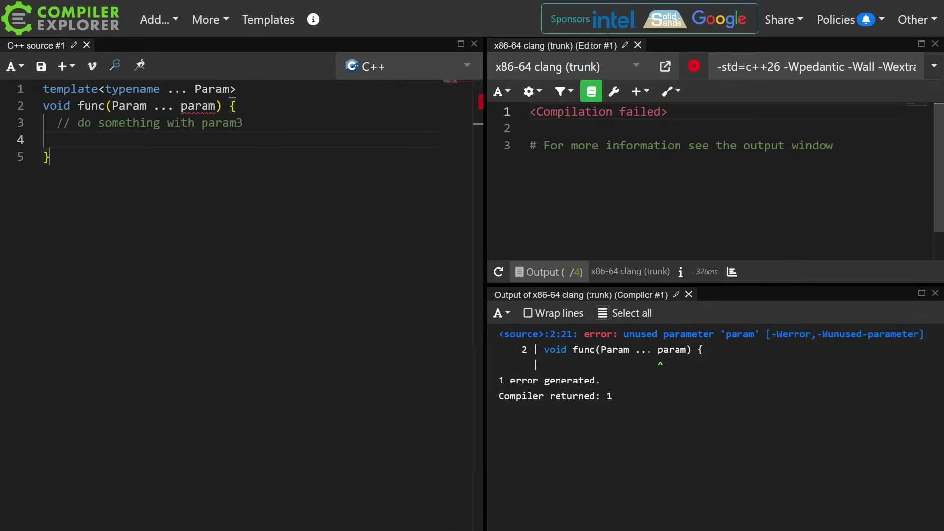
Step: Copy the whole func template and paste a duplicate below it after a blank line
key(ctrl+Home)
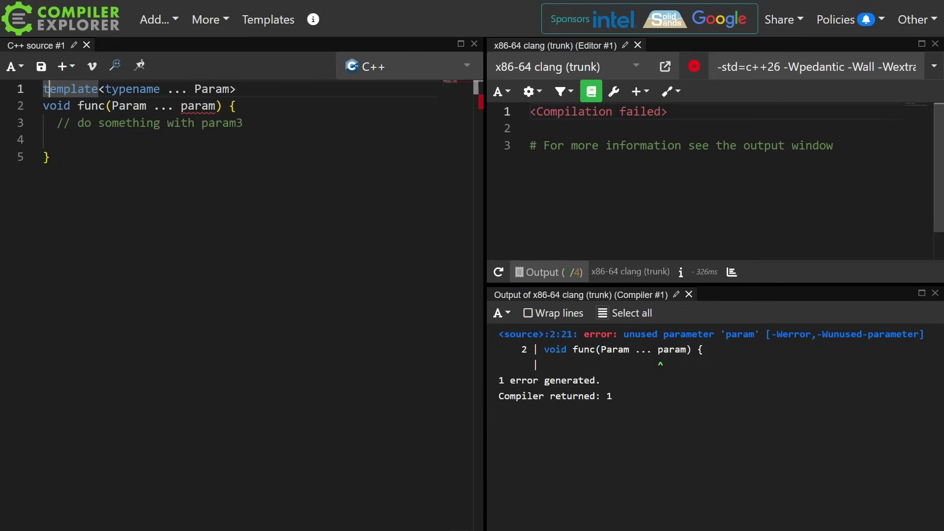
key(shift+Down)
key(shift+Down)
key(shift+Down)
key(shift+Down)
key(shift+End)
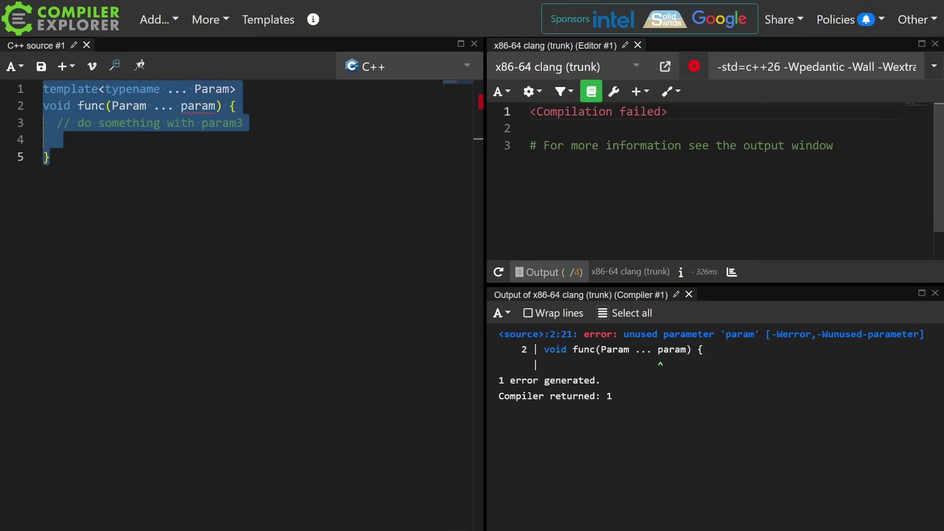
key(ctrl+c)
key(End)
key(Return)
key(Return)
key(ctrl+v)
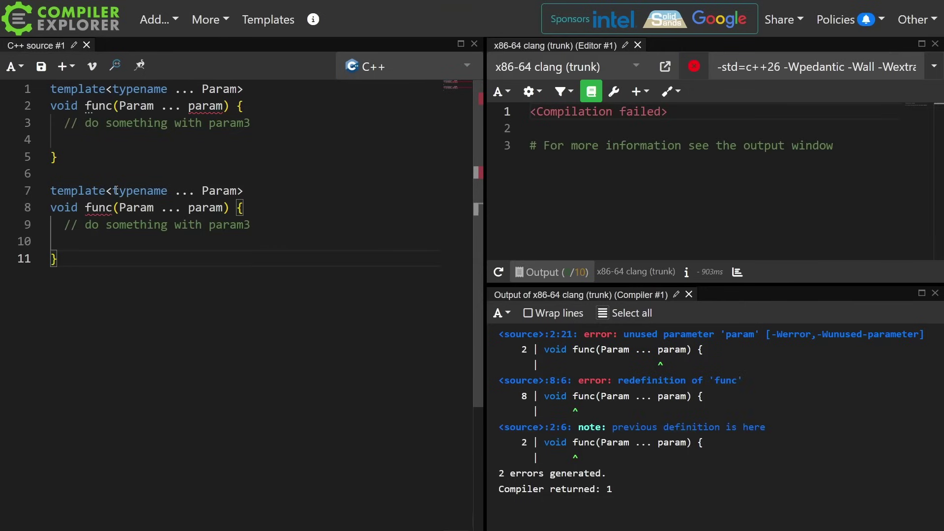
Step: Name the second func's parameters and change both comments to 'do something with 3rd param'
drag(114, 191, 180, 191)
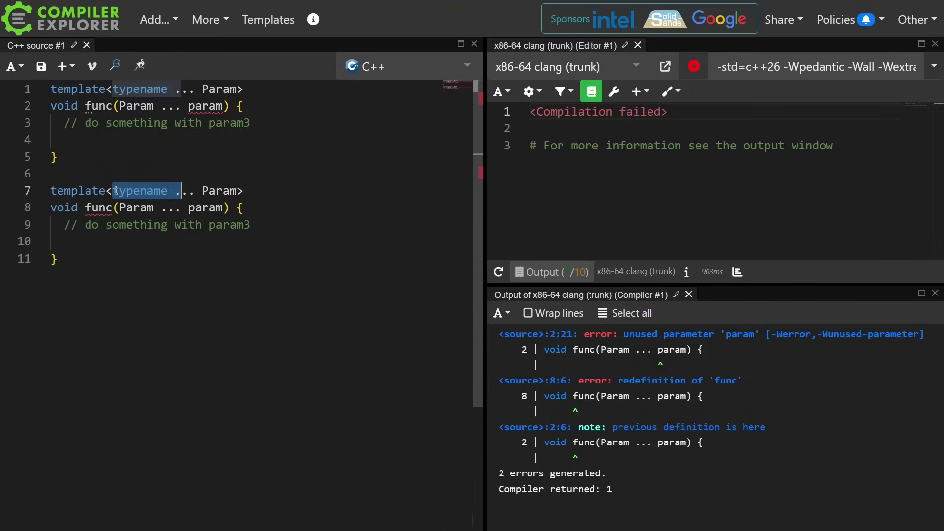
click(116, 189)
key(Right)
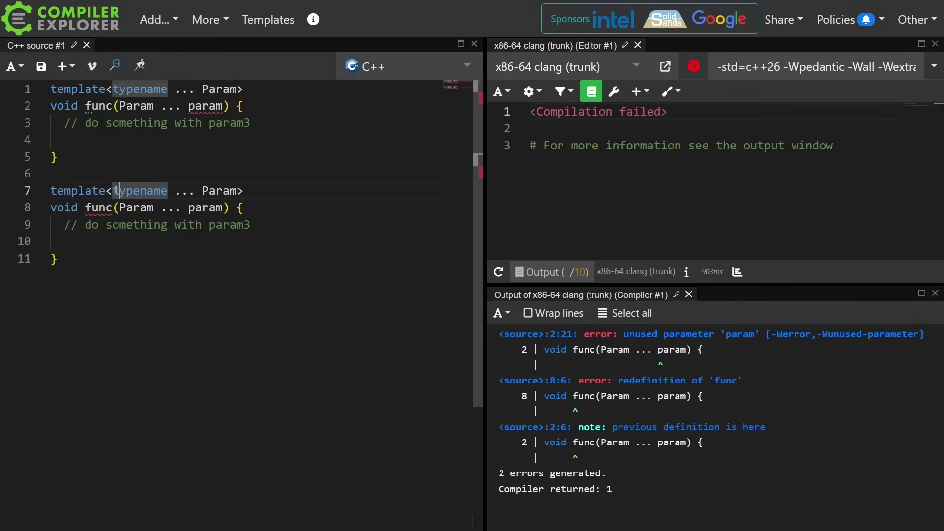
text(typename Param0, )
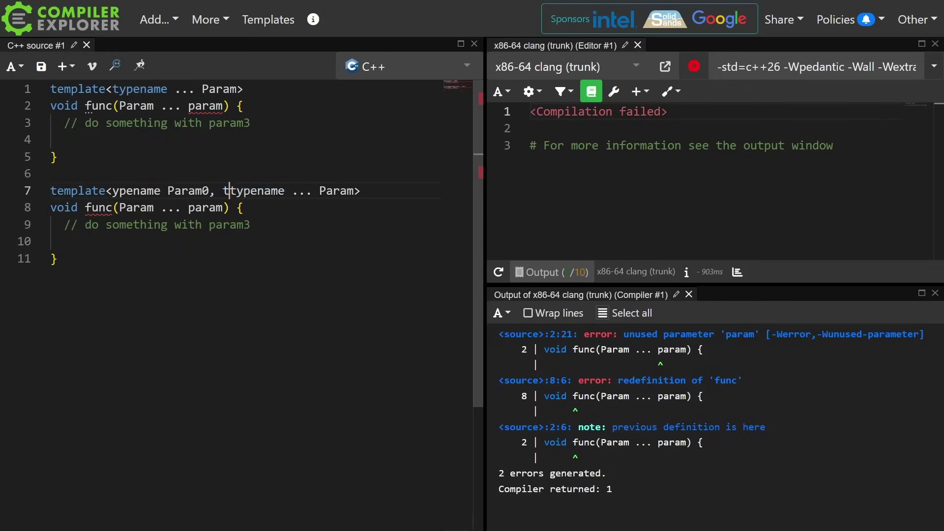
text(typename Param1, typename Param2)
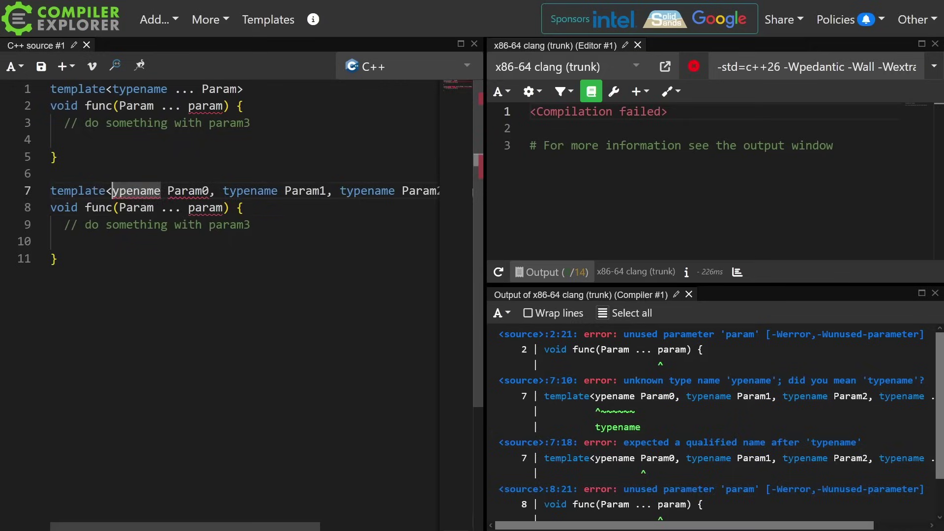
text(, Param0, Param1, Param)
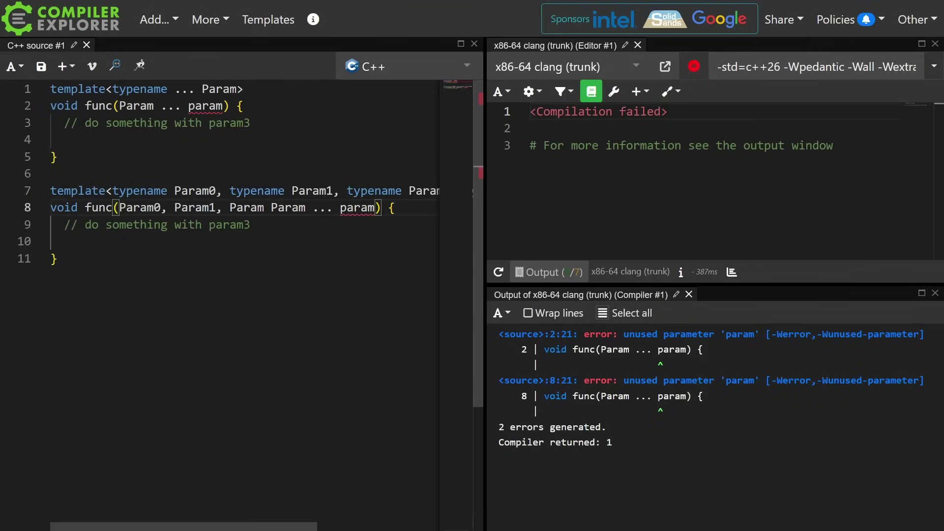
text(2,)
click(160, 208)
text(param0)
click(264, 207)
text(param1,)
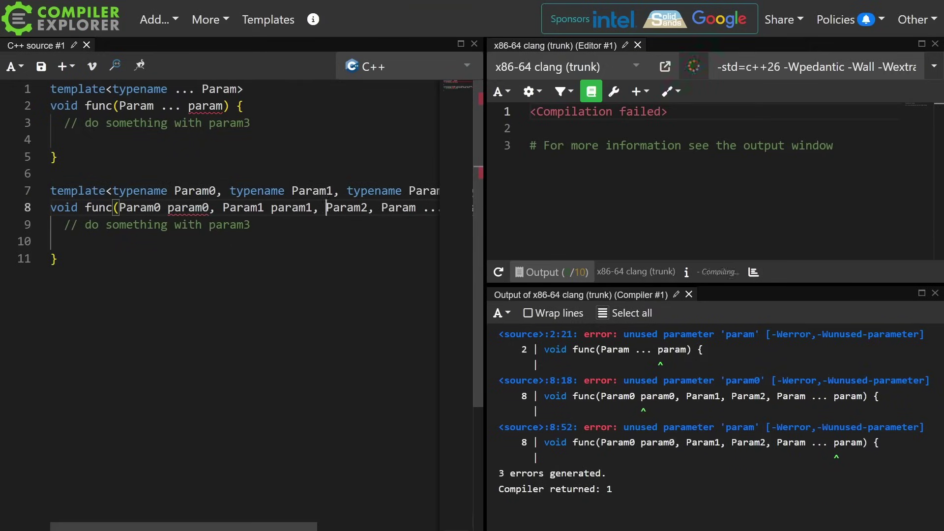
text( Param2 param2)
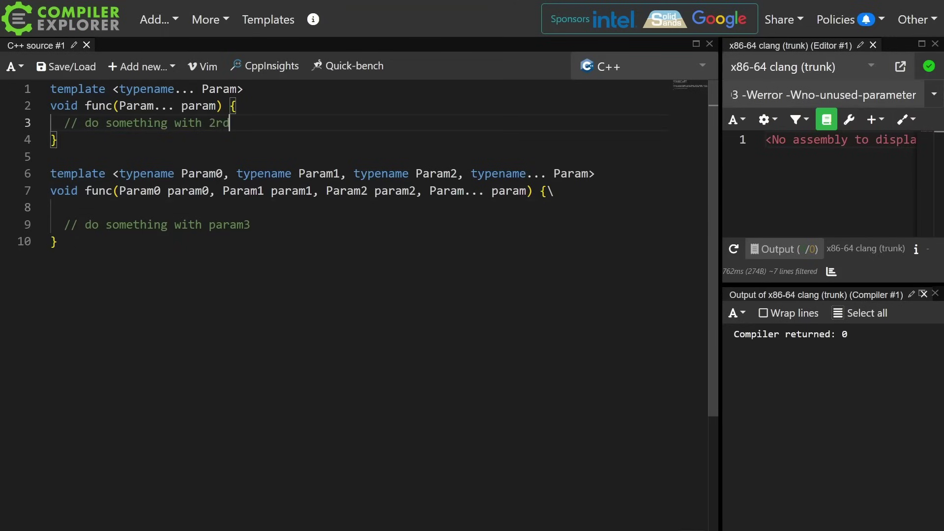
key(BackSpace)
key(BackSpace)
text(3rd param)
double_click(229, 224)
text(3rd param)
key(Return)
text(param2 = 42;)
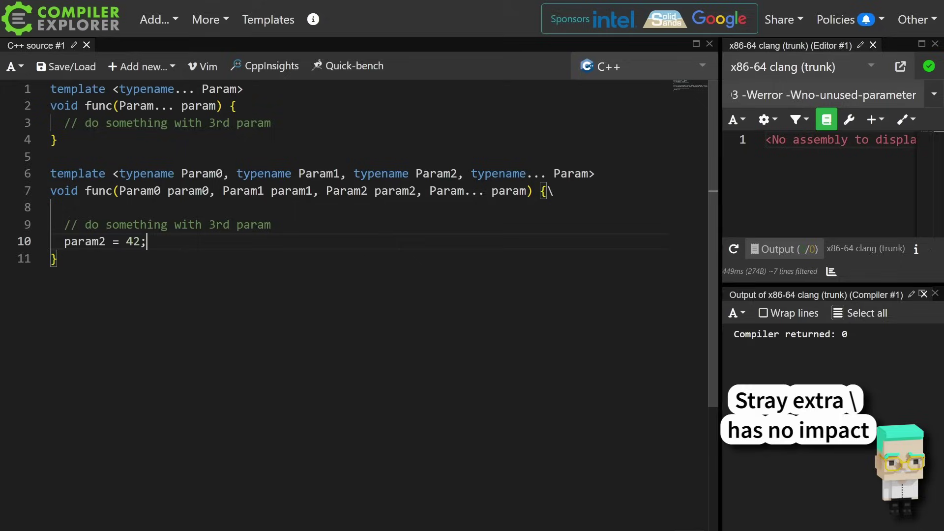
Step: Delete the stray trailing backslash and empty line after the second func
key(Down)
key(Return)
key(Return)
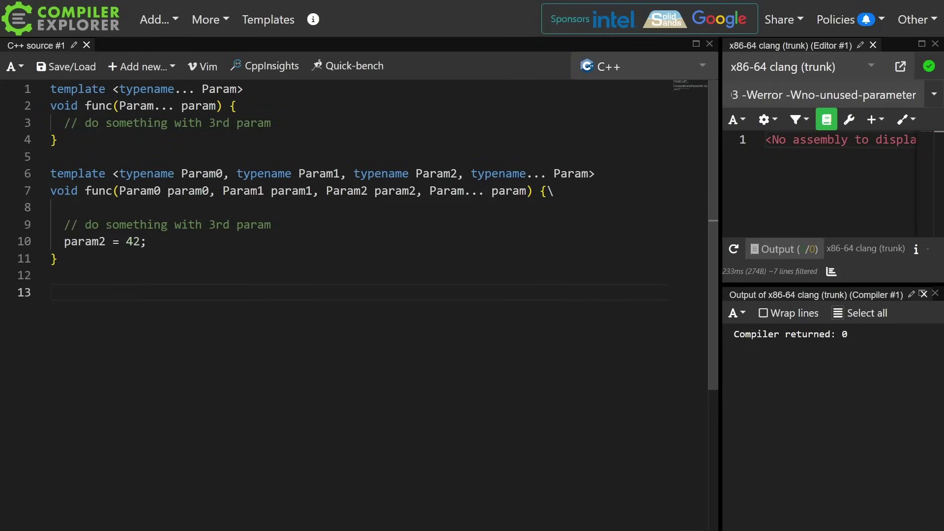
key(Up)
key(Up)
key(Up)
key(BackSpace)
key(BackSpace)
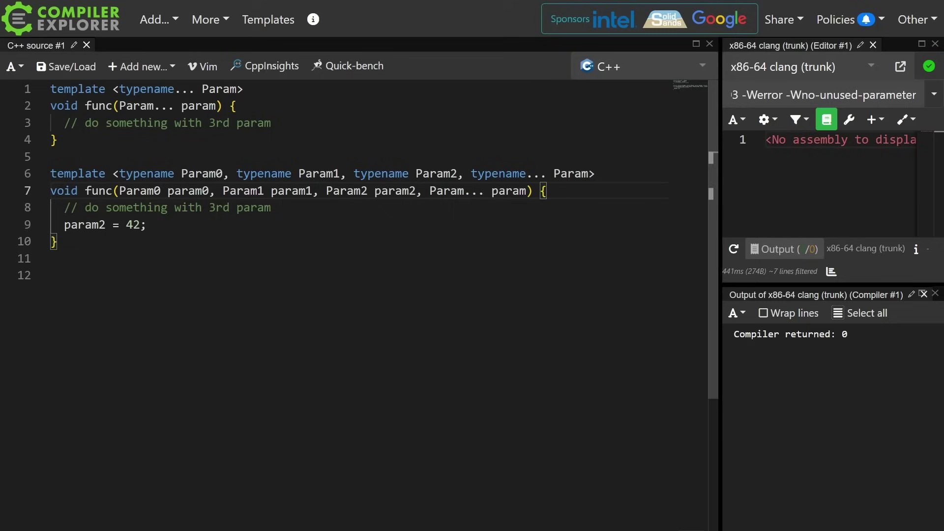
key(Down)
key(Down)
key(Down)
Step: Add blank lines at the file end to make room for the get<count> helper templates
key(Return)
key(Return)
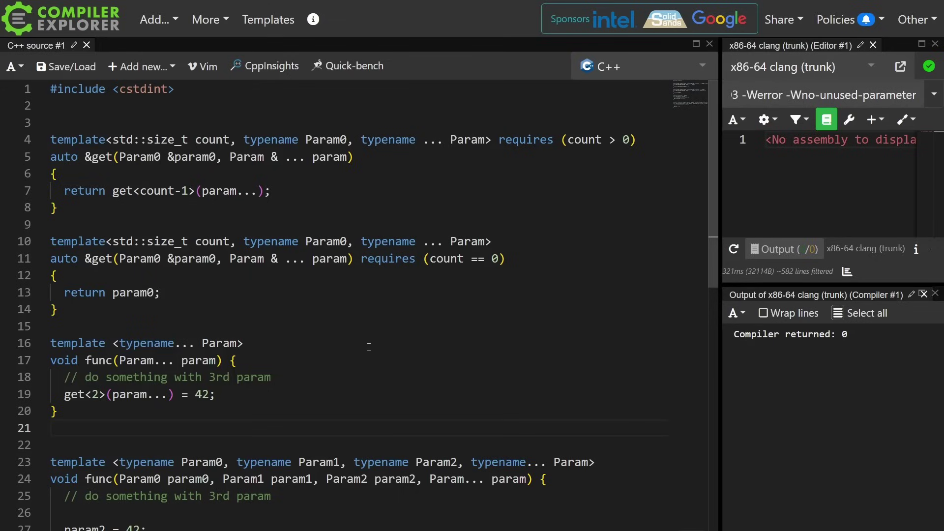
scroll(369, 348, down, 2)
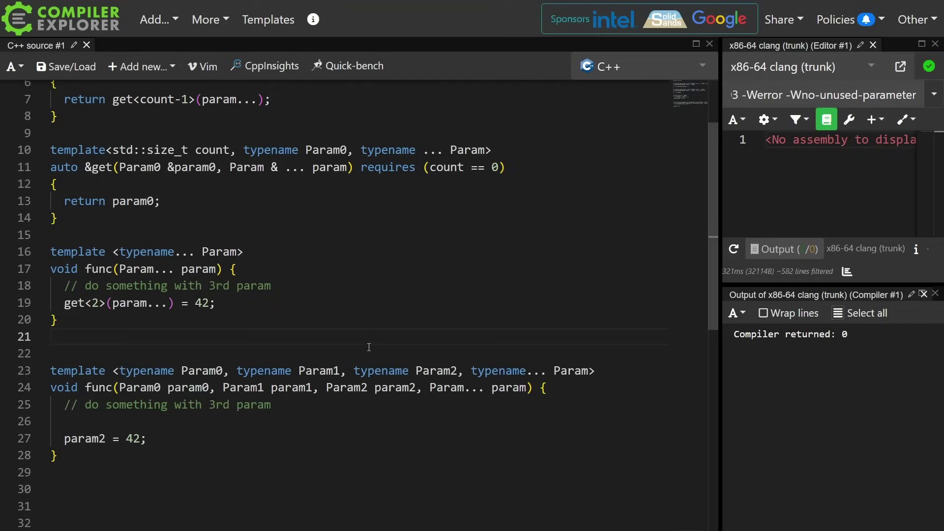
Step: Duplicate the get<2>-based func block at the end of the file
click(267, 448)
key(Up)
key(Up)
key(Up)
key(Up)
key(Up)
key(Up)
key(Up)
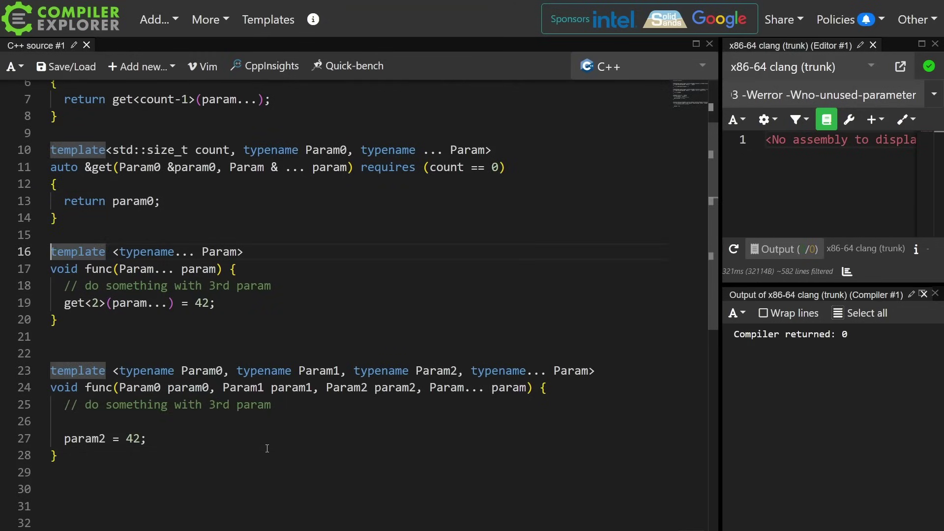
key(shift+Down)
key(shift+Down)
key(shift+Down)
key(shift+Down)
key(shift+Down)
key(ctrl+c)
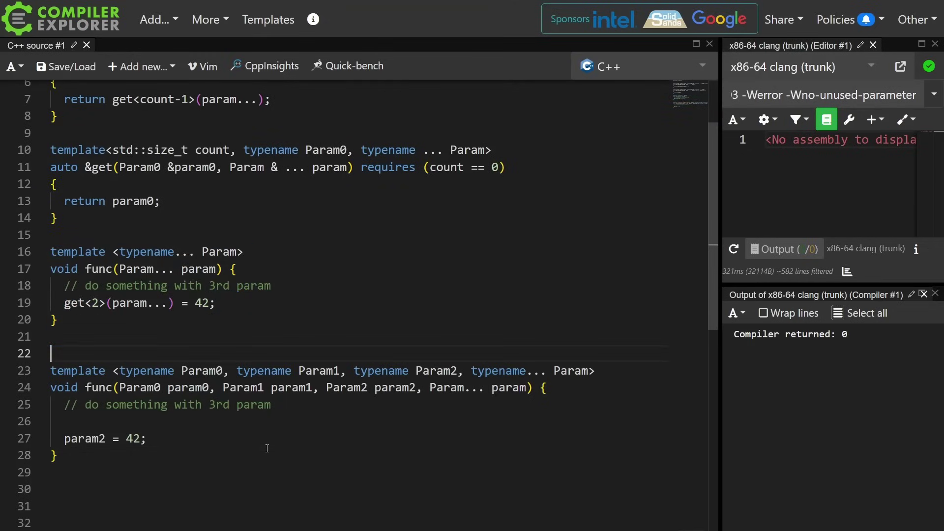
key(Down)
key(Down)
key(Down)
key(Down)
key(Down)
key(Down)
key(Down)
key(ctrl+v)
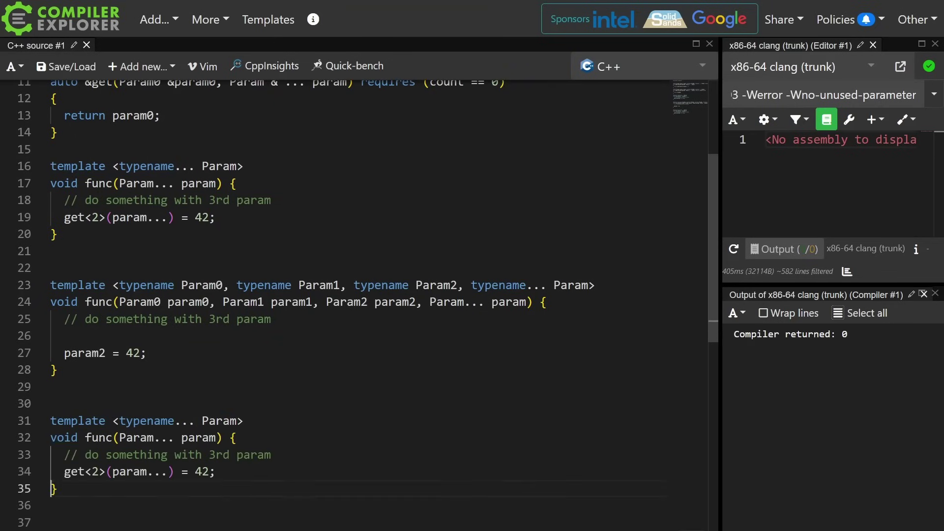
Step: Rename the copy to func26 and replace its get<2> body line with param...[2] = 42
key(Up)
key(Up)
key(Up)
key(Right)
key(Right)
key(Right)
key(Down)
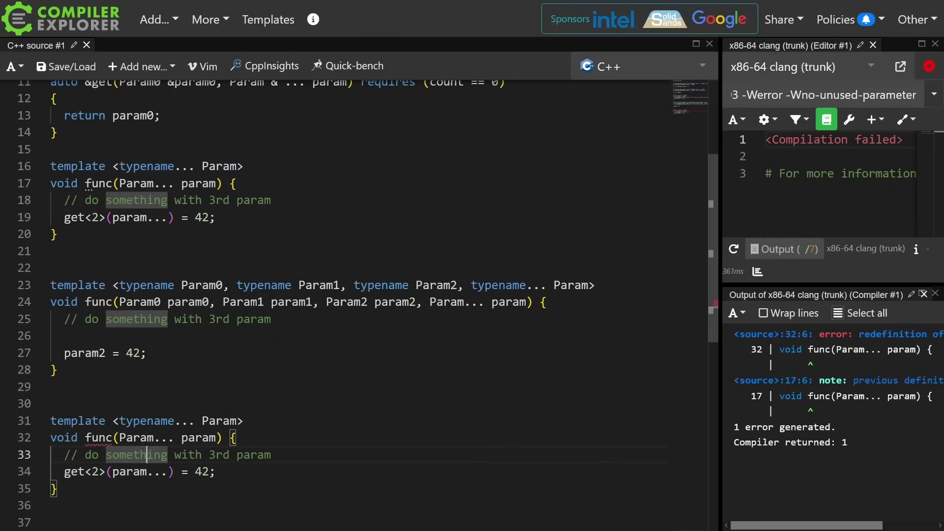
key(Up)
key(ctrl+Left)
key(Left)
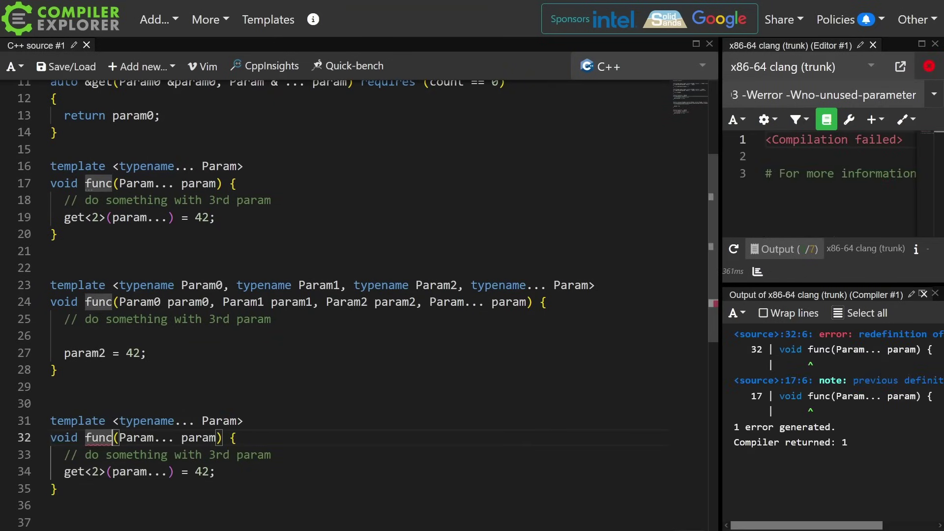
text(26)
key(Down)
key(Down)
key(Home)
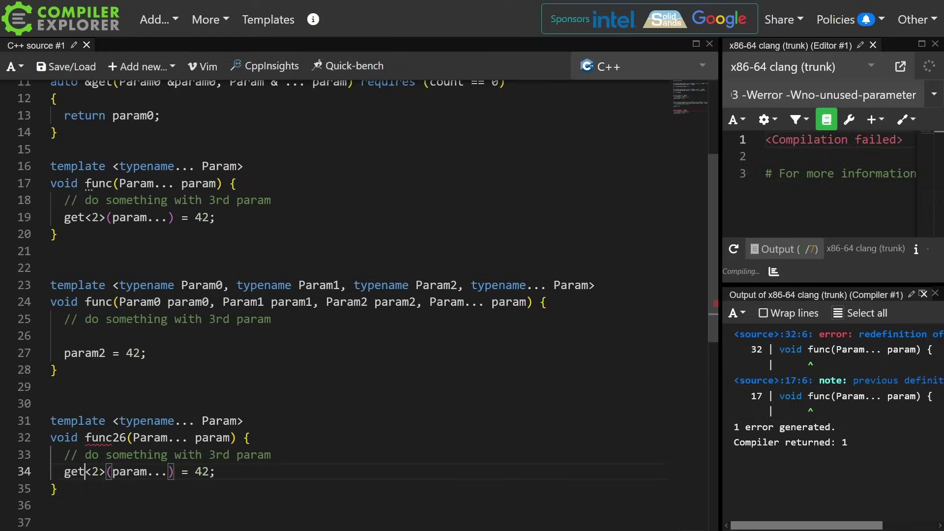
key(shift+End)
key(Delete)
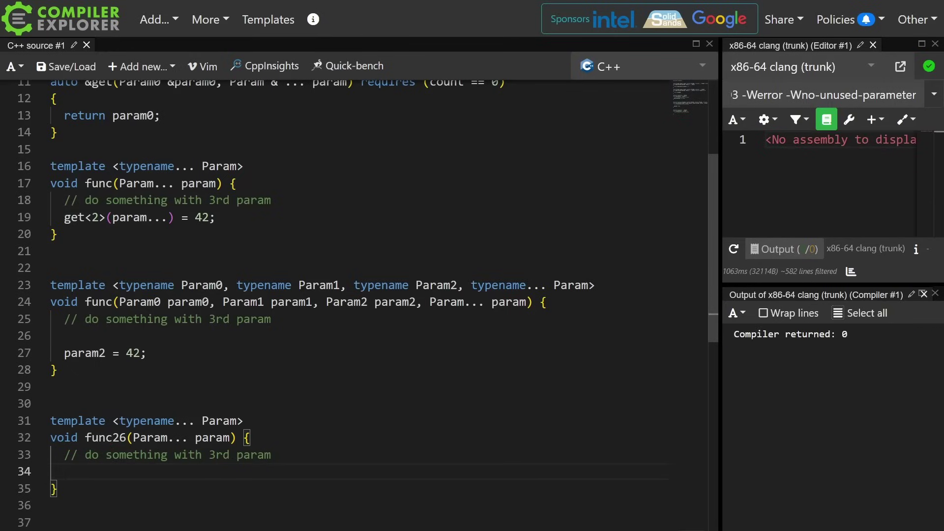
text(param[2] = 42;)
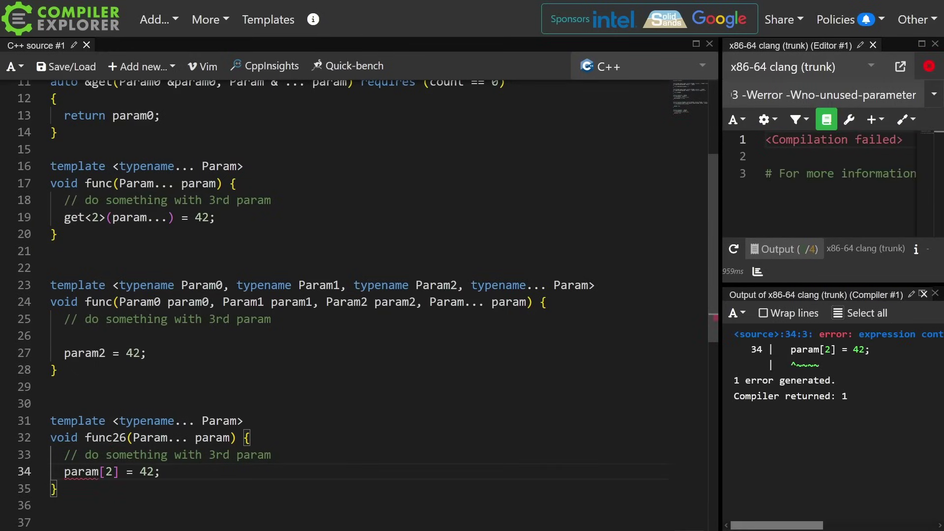
key(Left)
key(Left)
key(Left)
text(...)
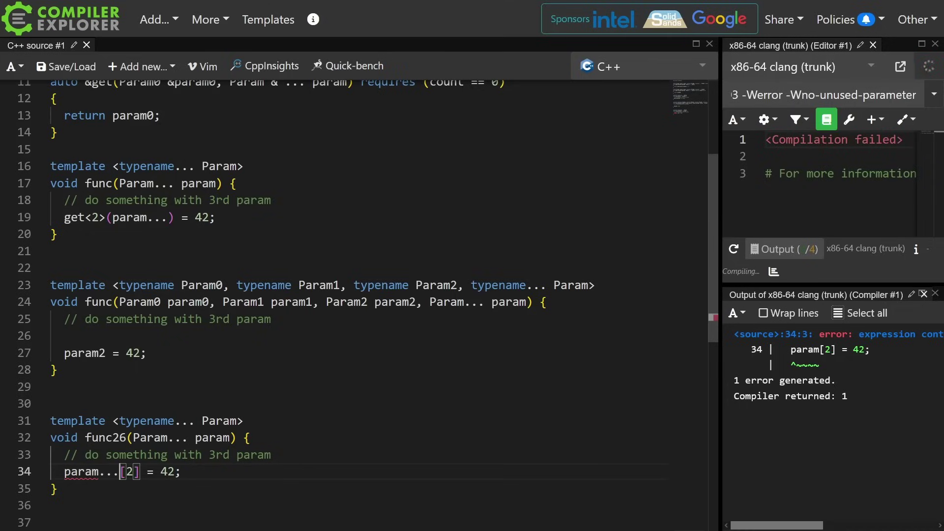